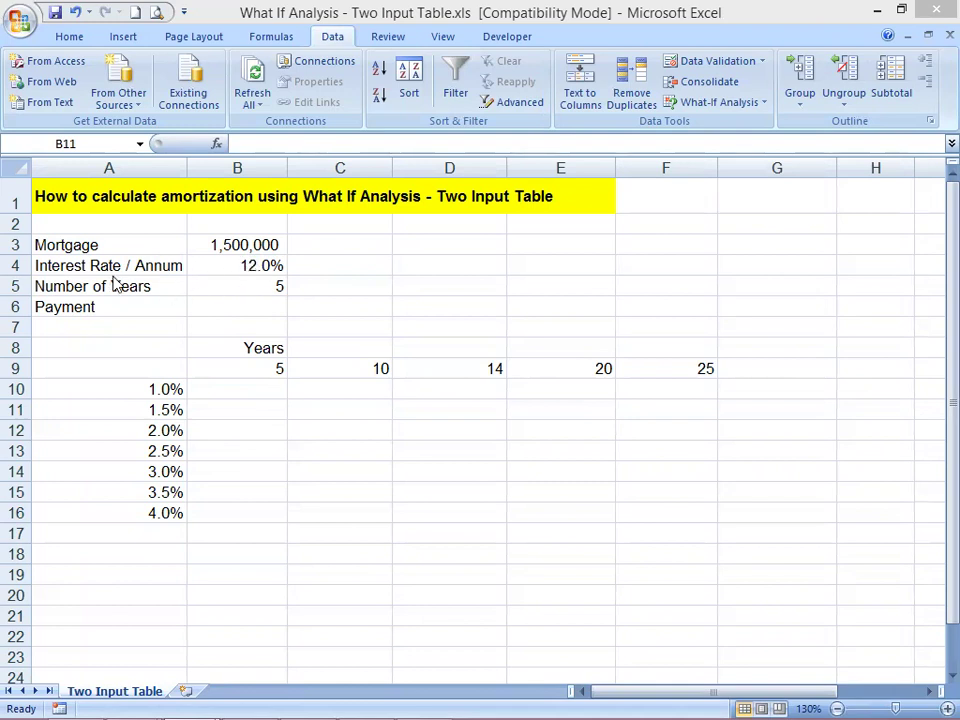
- Enter =-PMT(B4/12,B5*12,B3) in Payment cell B6, giving a monthly payment of 33,367
left_click(238, 305)
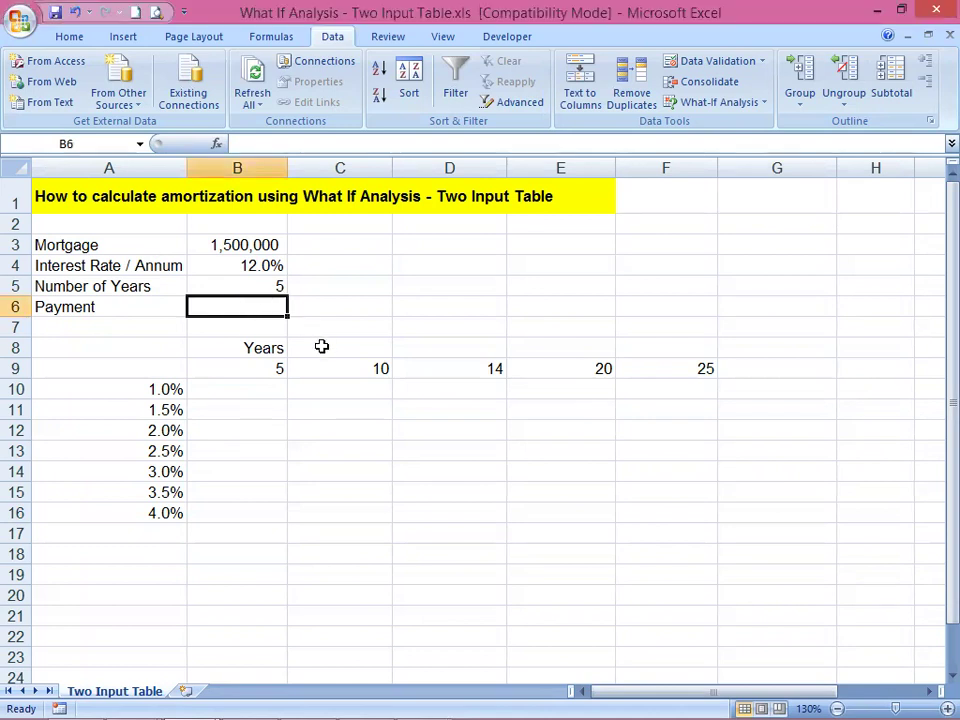
type("=")
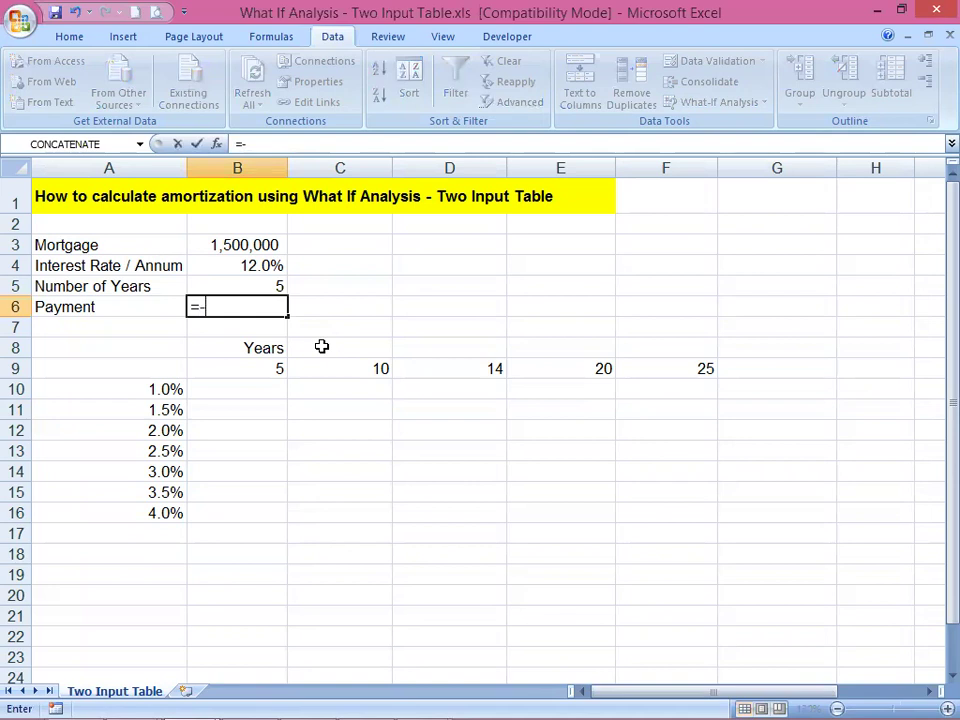
type("-pmt")
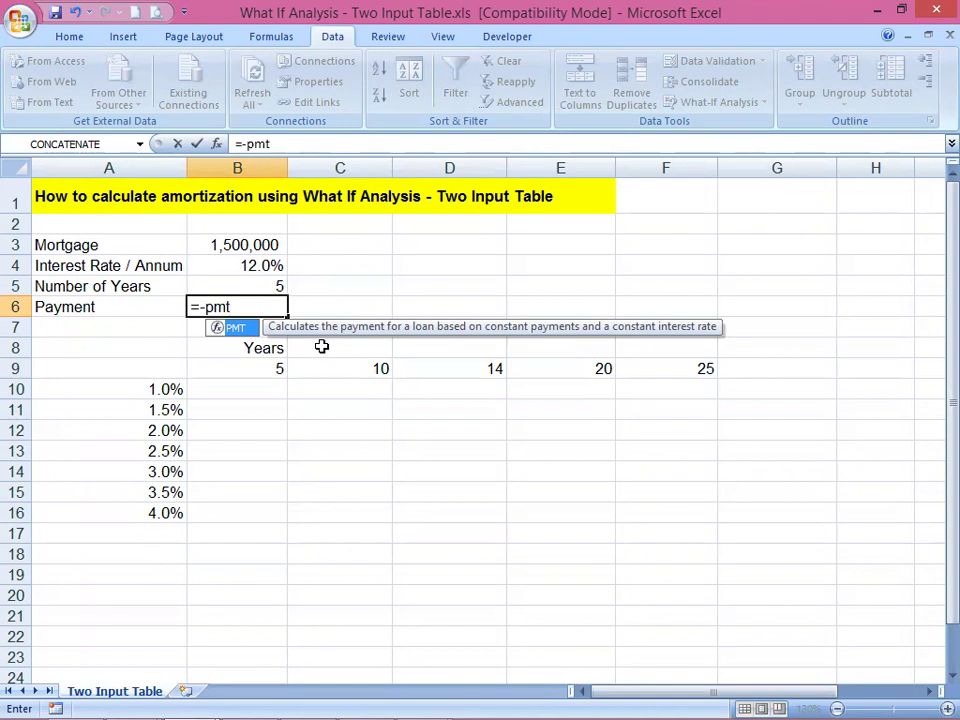
type("(")
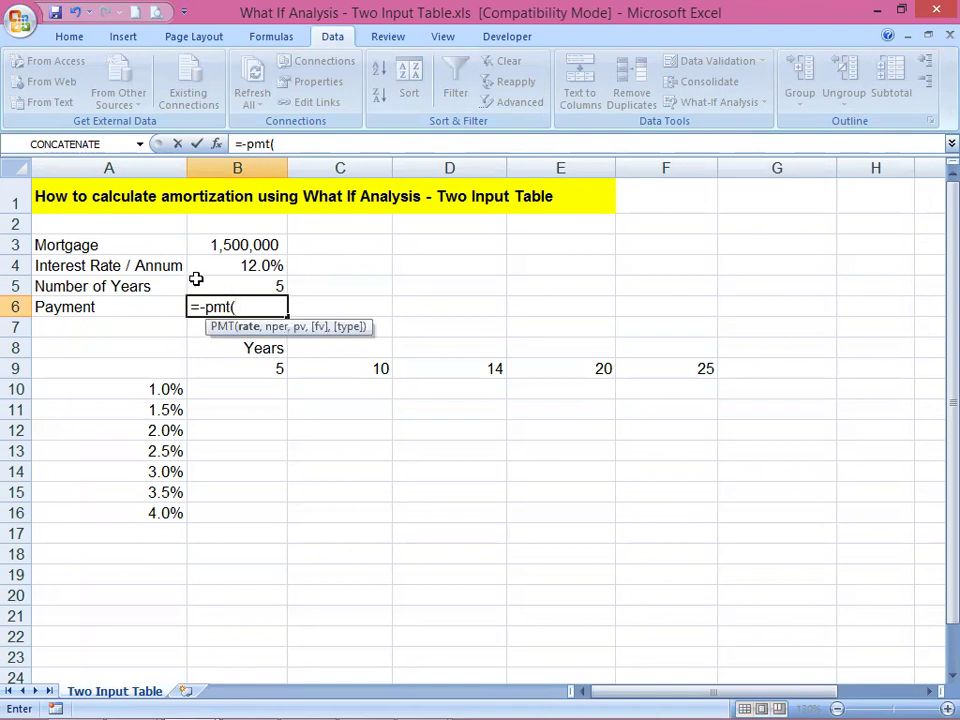
left_click(222, 263)
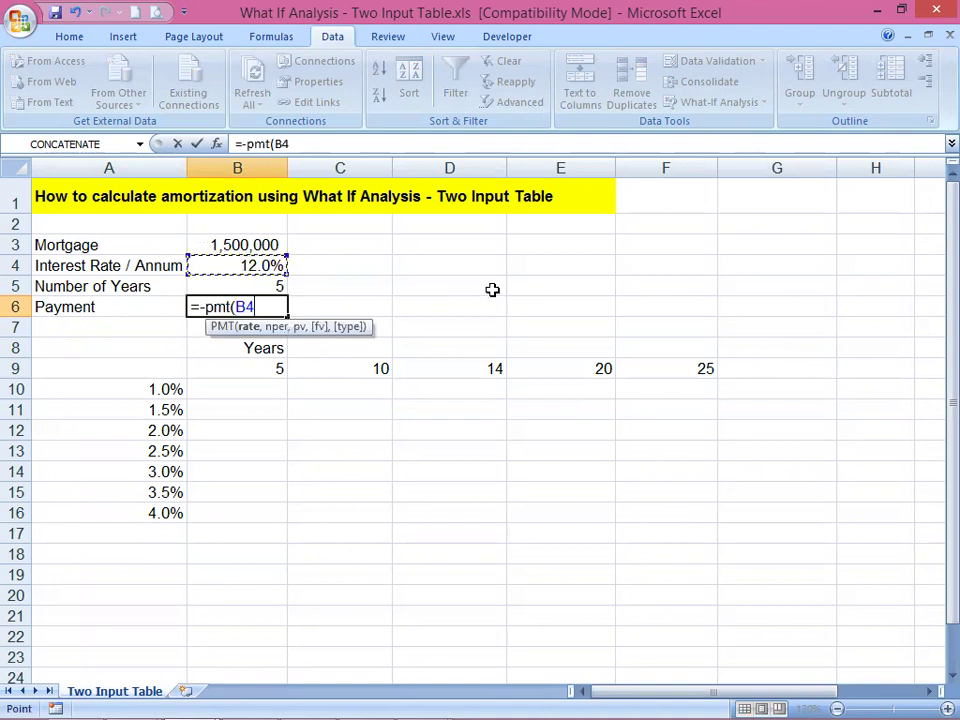
type("/12,")
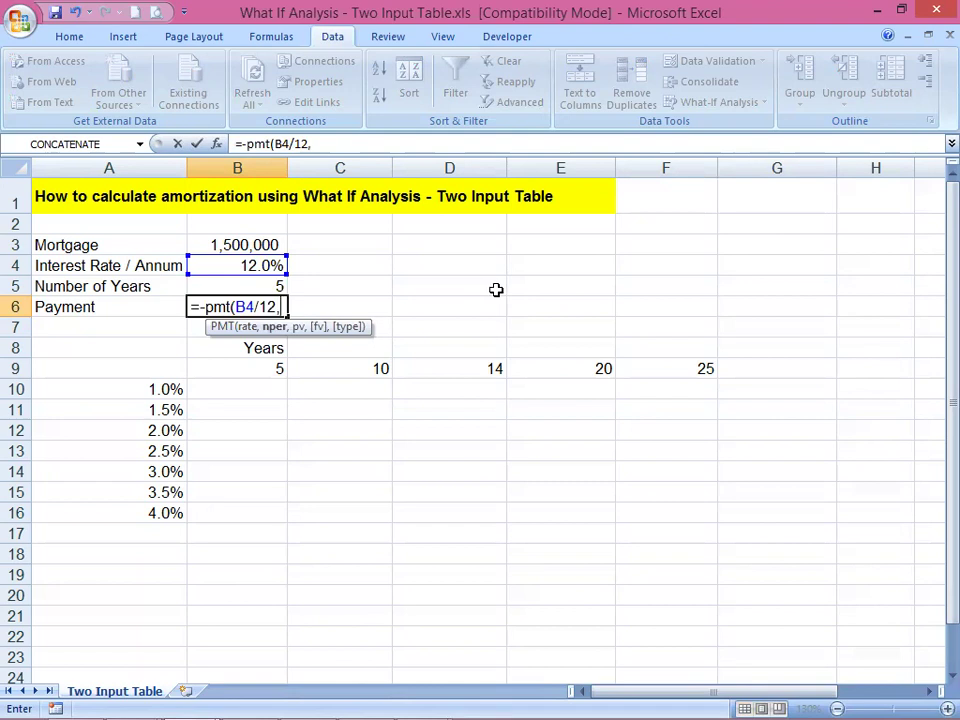
left_click(267, 285)
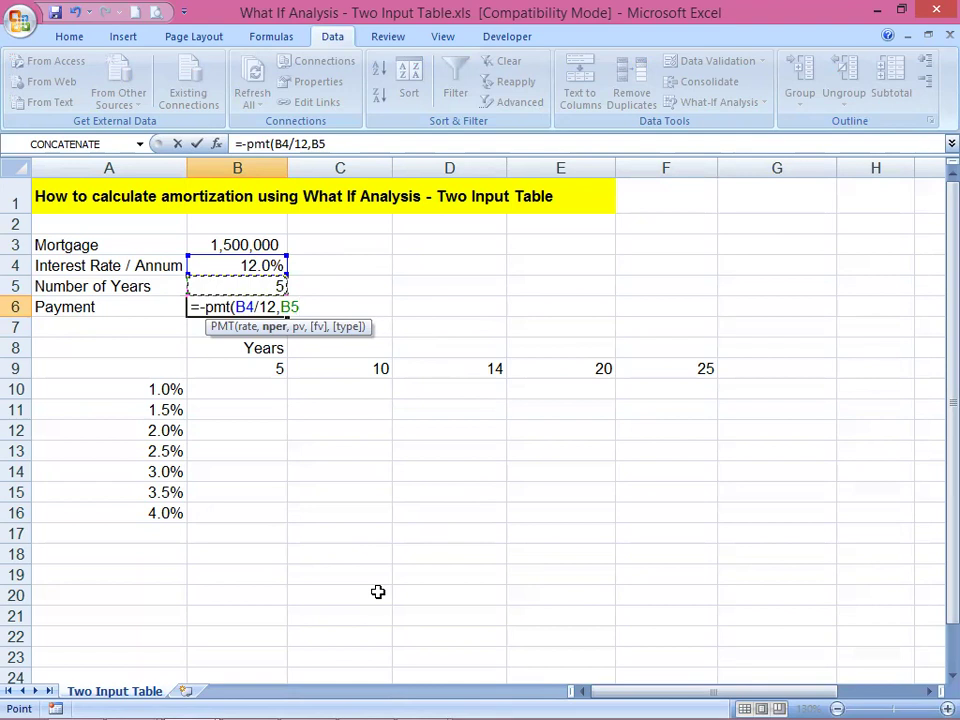
type("*12,")
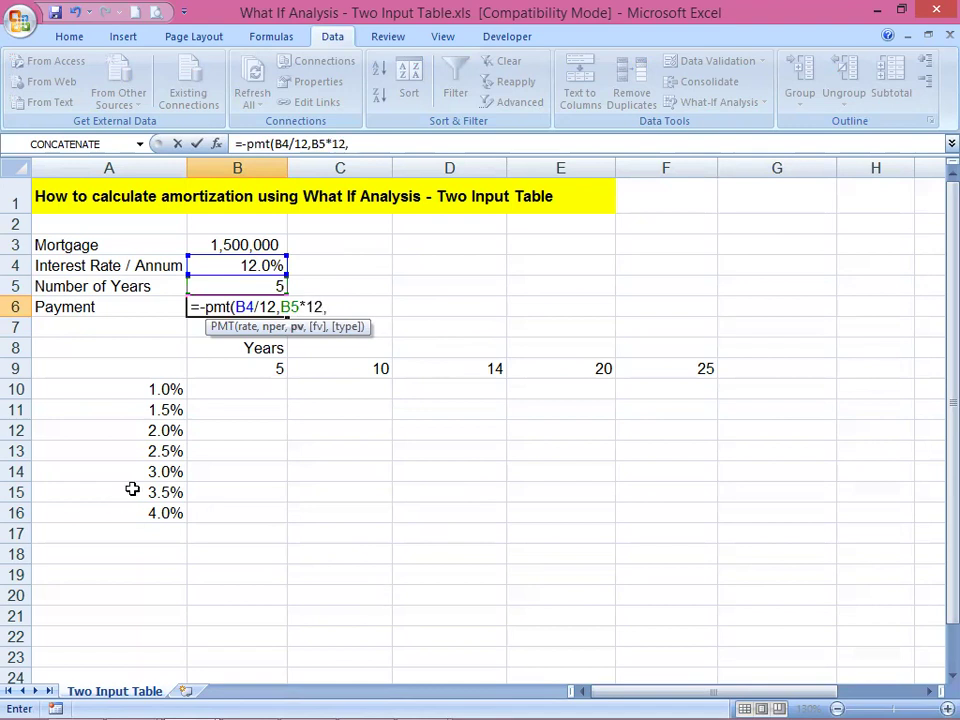
left_click(230, 245)
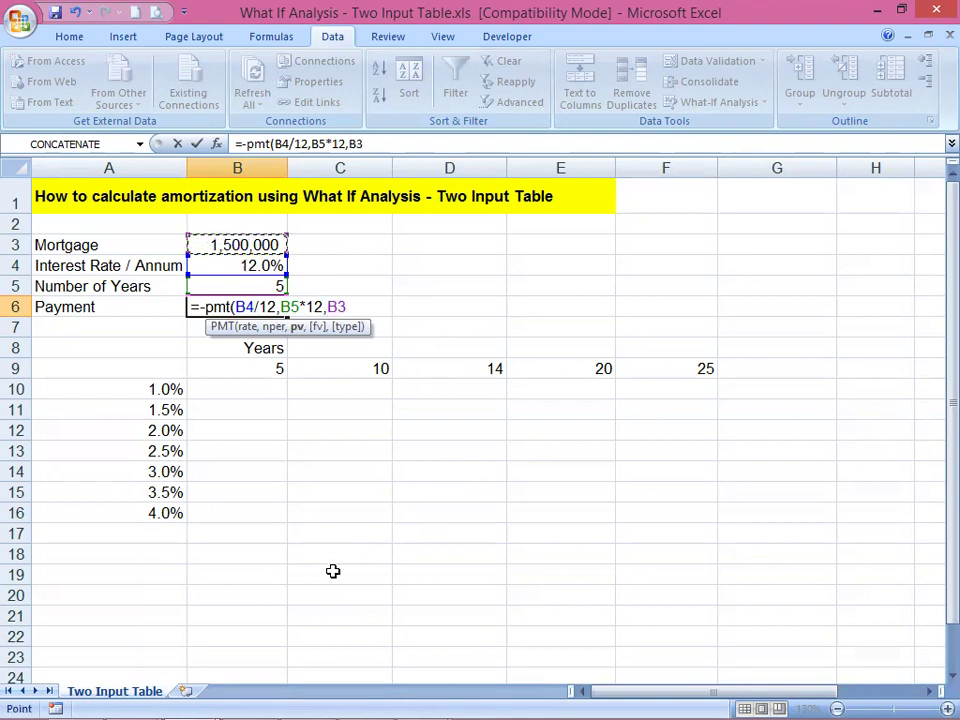
type(")")
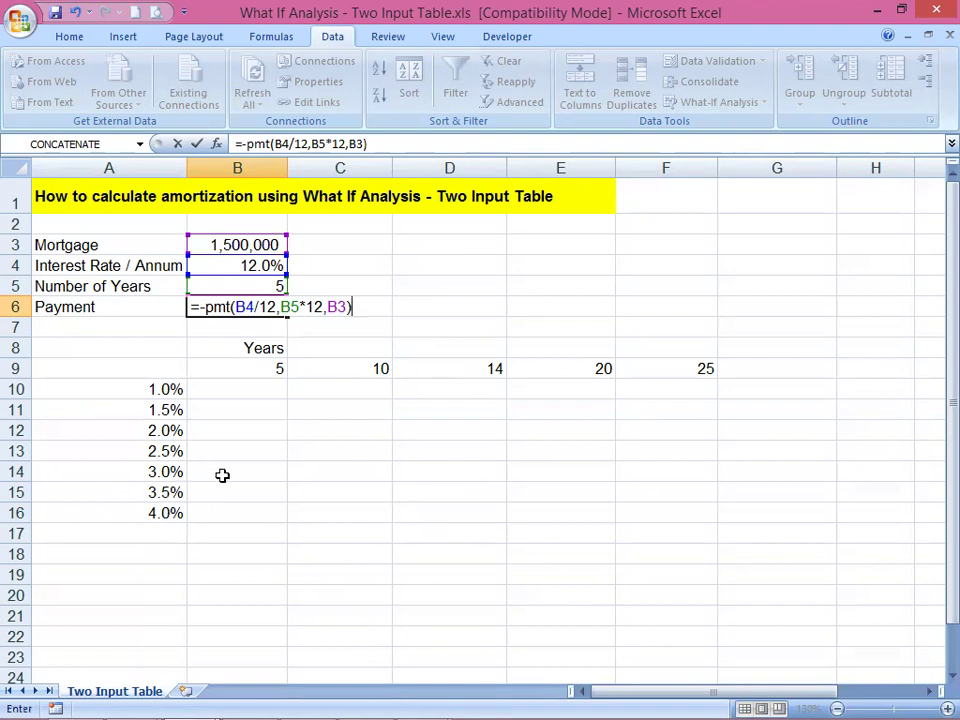
key("Return")
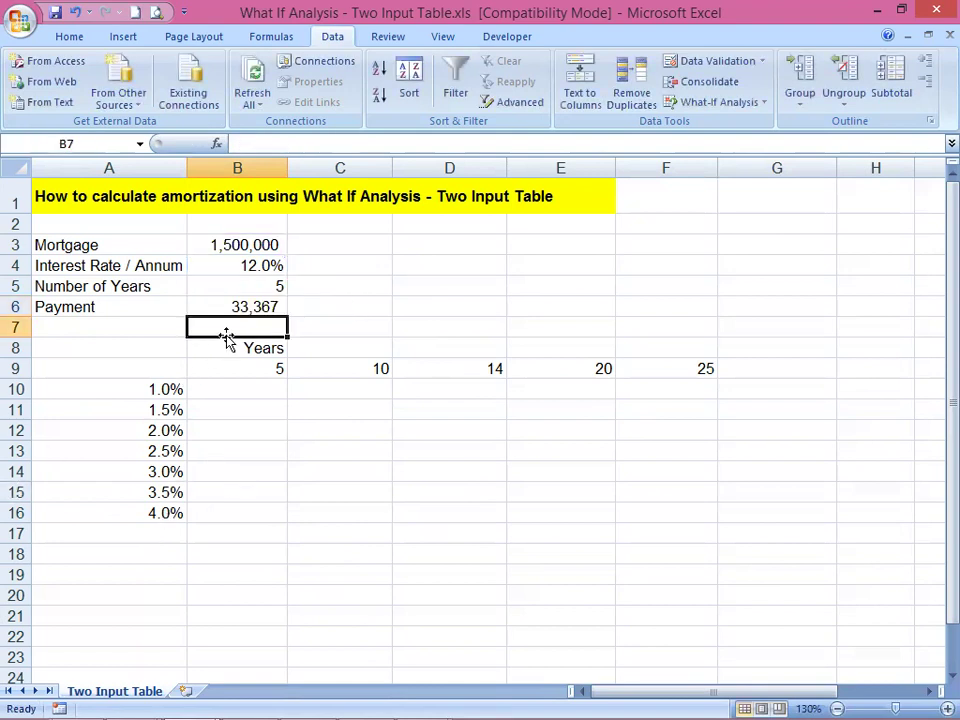
- Correct the years heading in D9 from 14 to 15
left_click(240, 308)
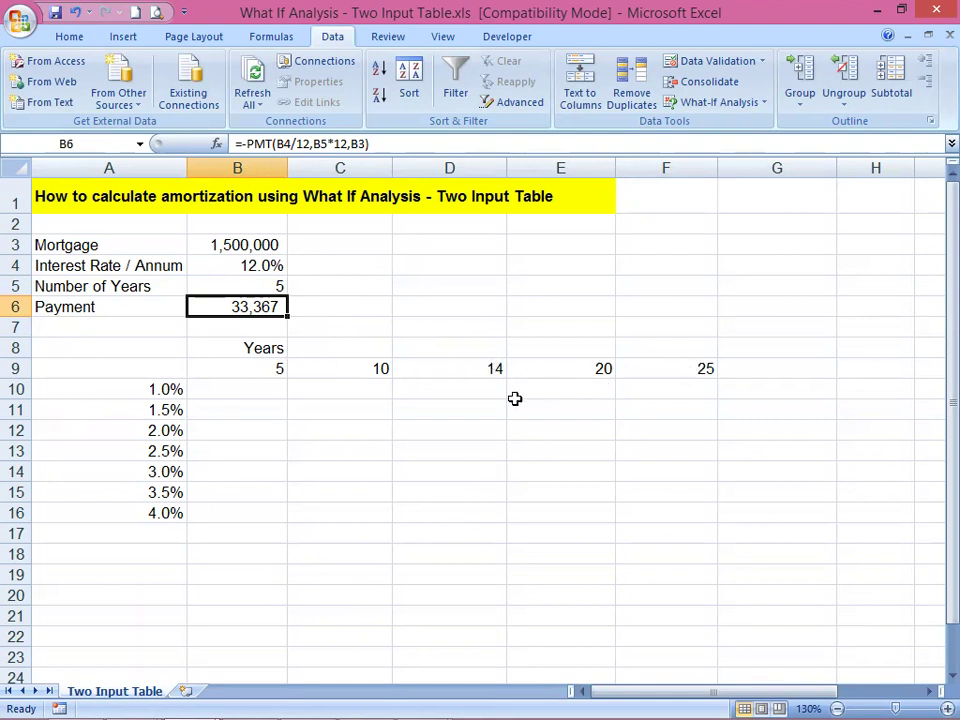
left_click(467, 369)
type("15")
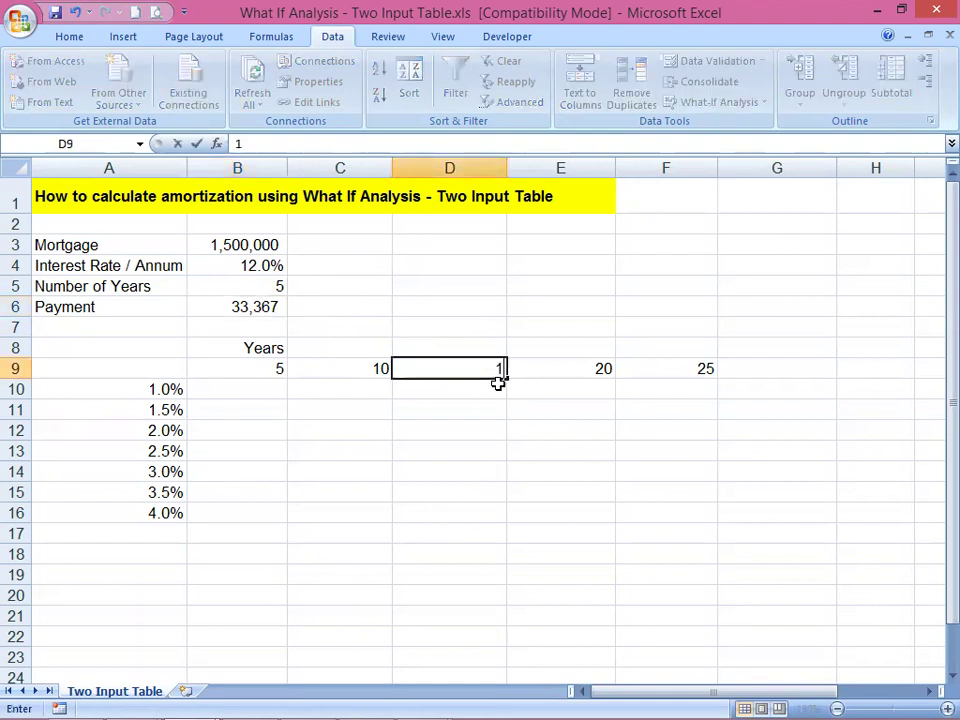
left_click(453, 408)
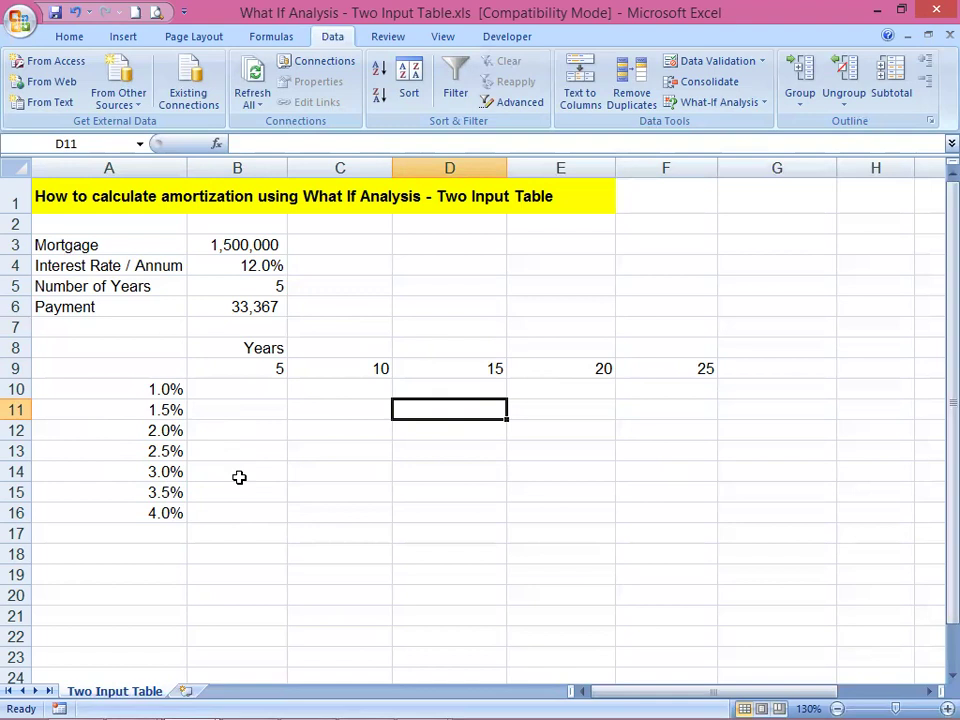
- Link corner cell A9 to the payment with =B6, then select the grid A9:F16
left_click(146, 373)
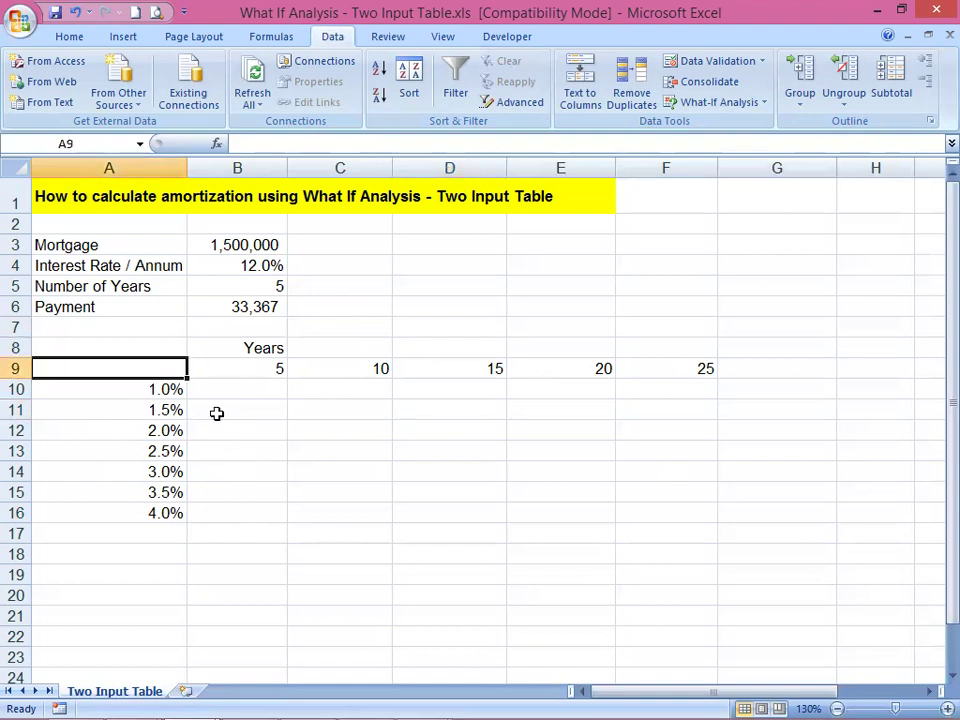
type("=")
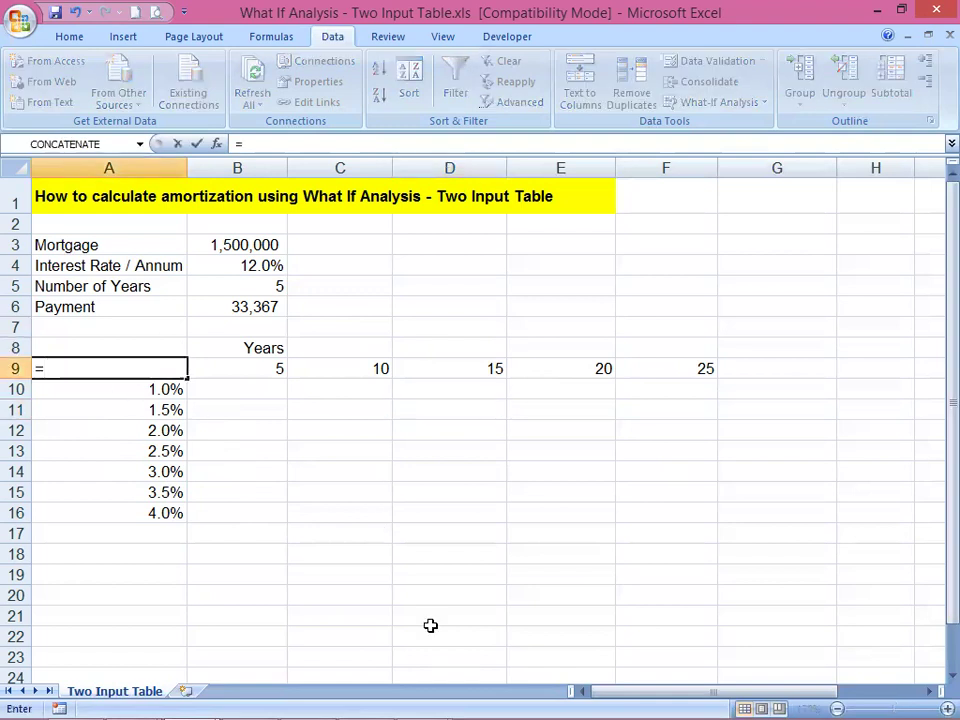
left_click(258, 309)
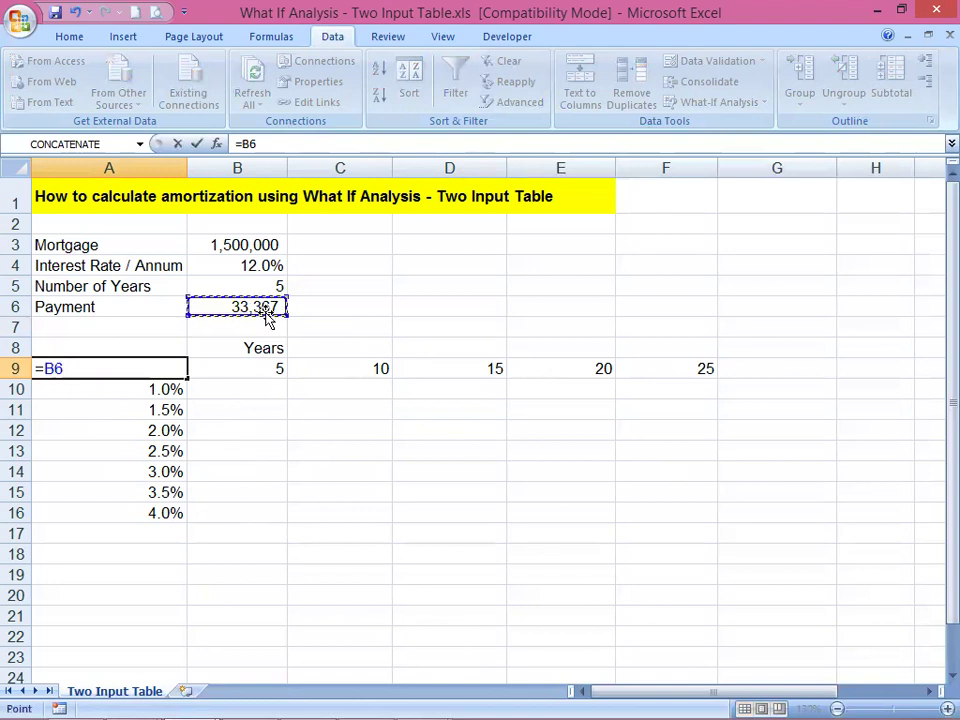
key("Return")
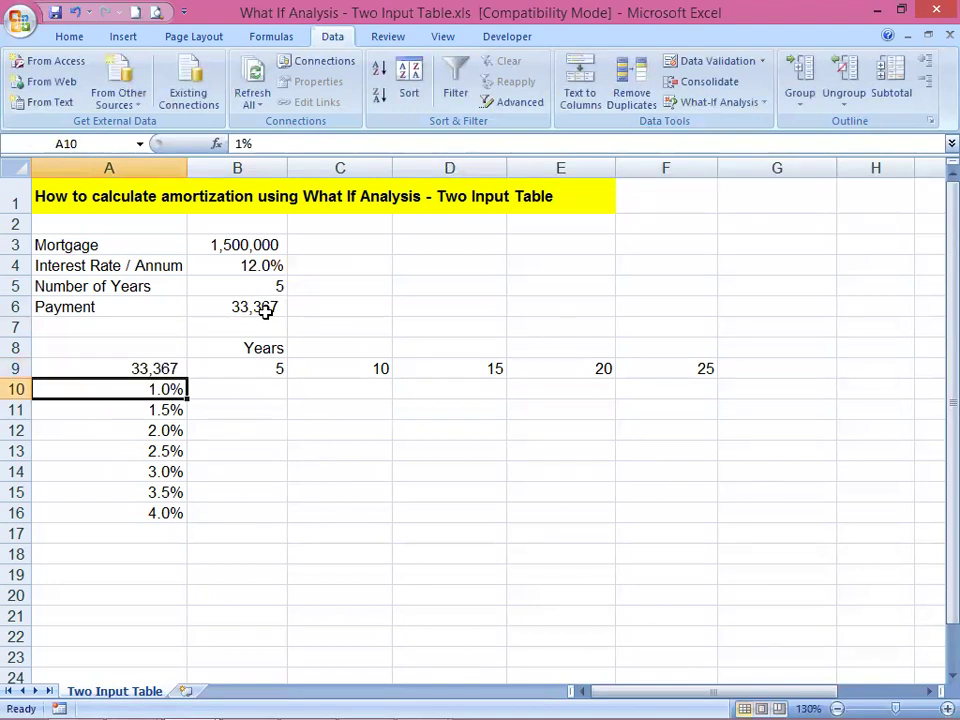
left_click(148, 370)
left_click_drag(148, 372, 663, 511)
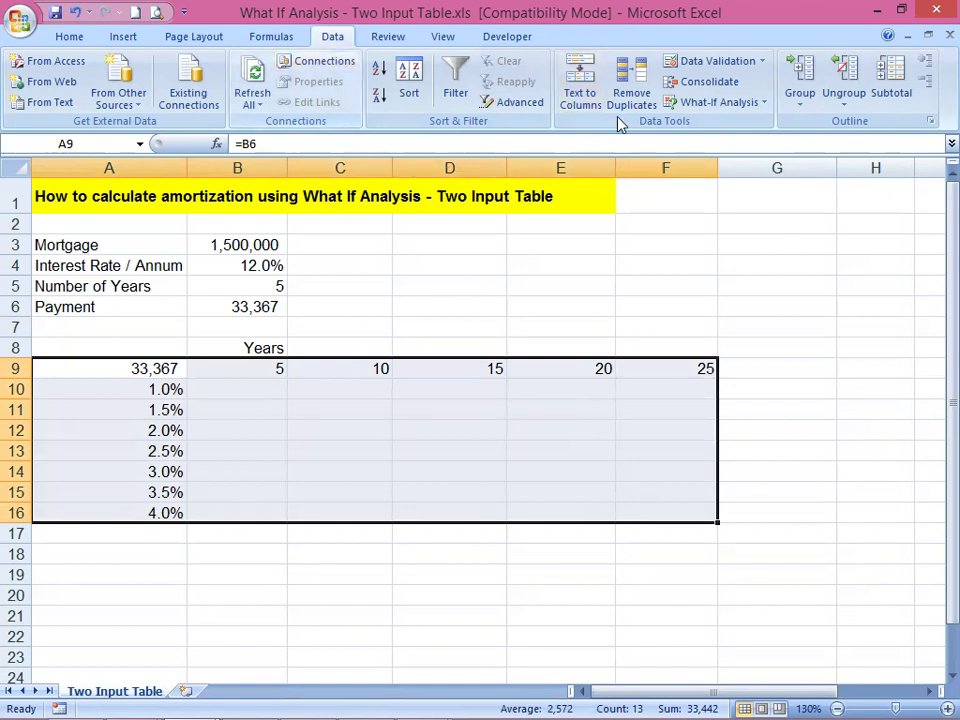
- Fill the grid with a Data Table using row input $B$5 and column input $B$4
left_click(715, 103)
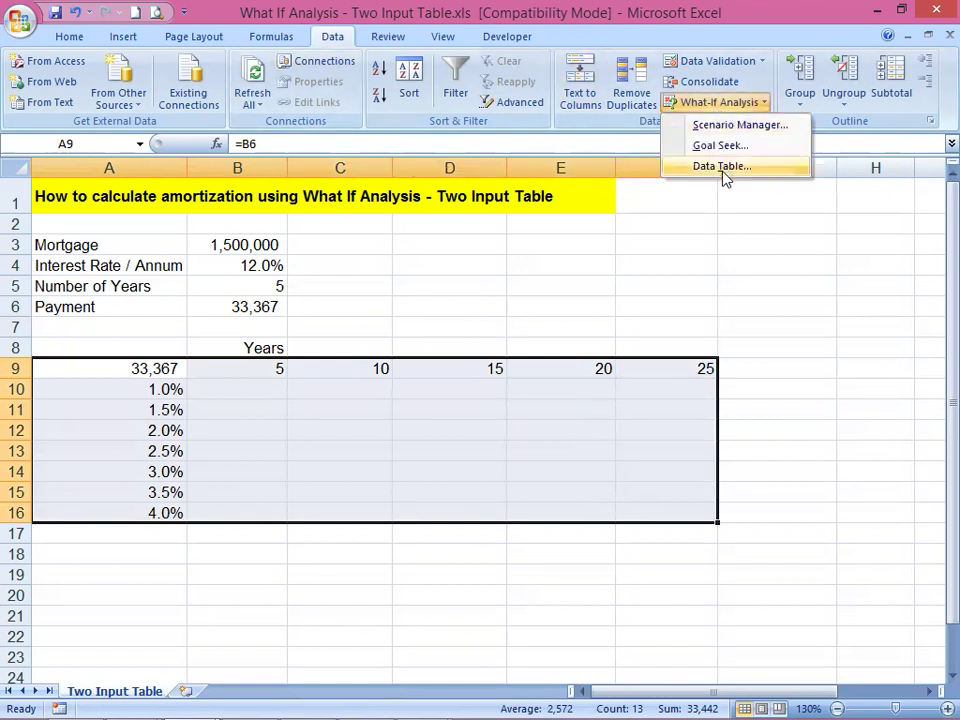
left_click(722, 166)
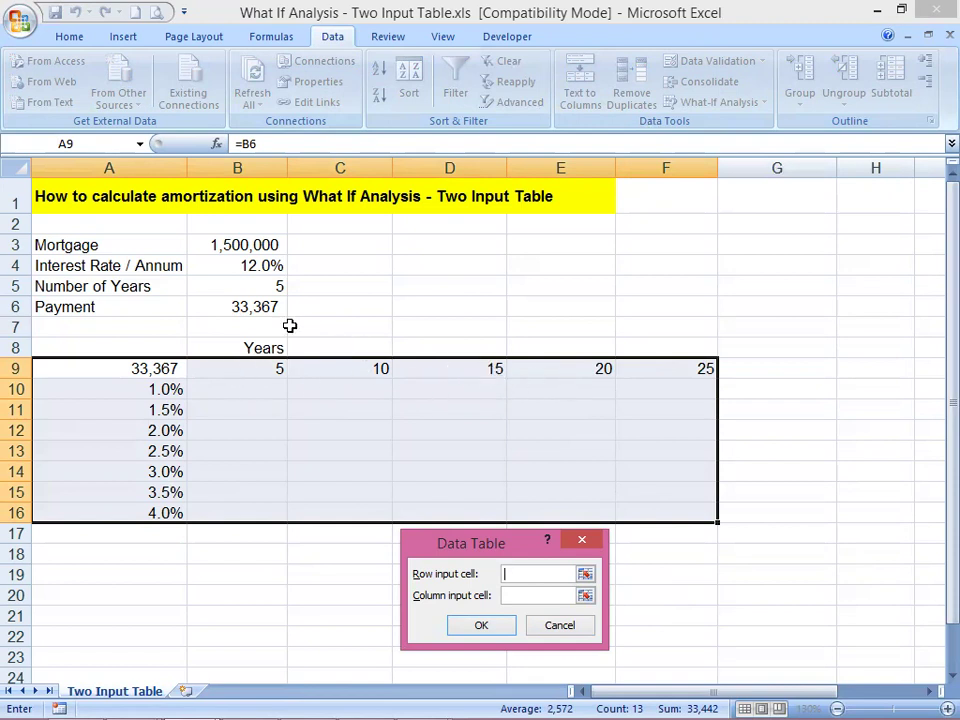
left_click(275, 285)
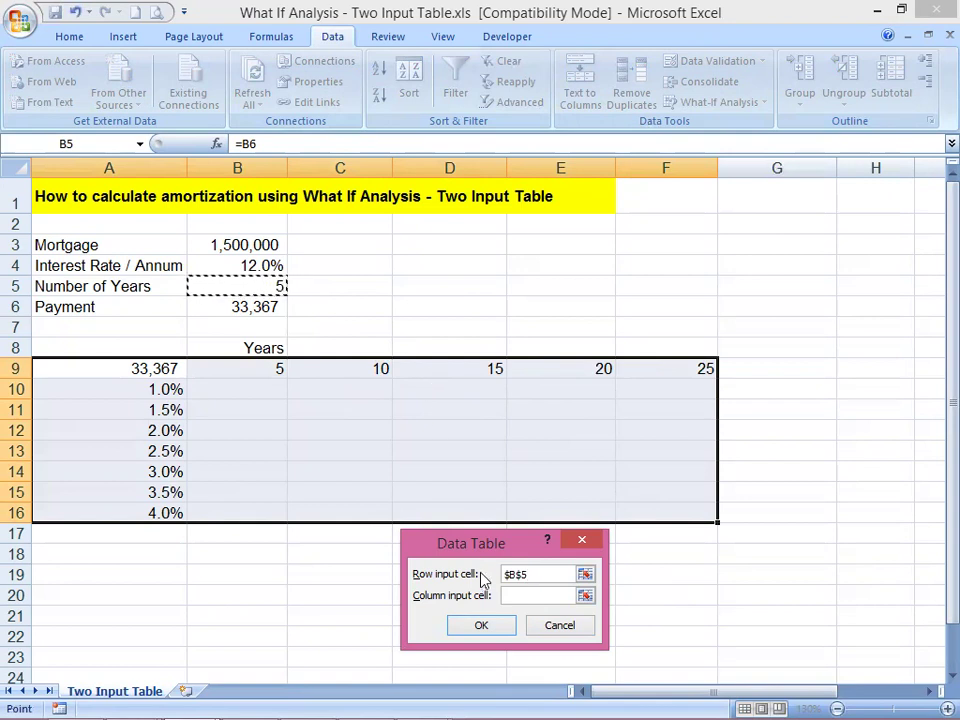
left_click(523, 600)
left_click(249, 264)
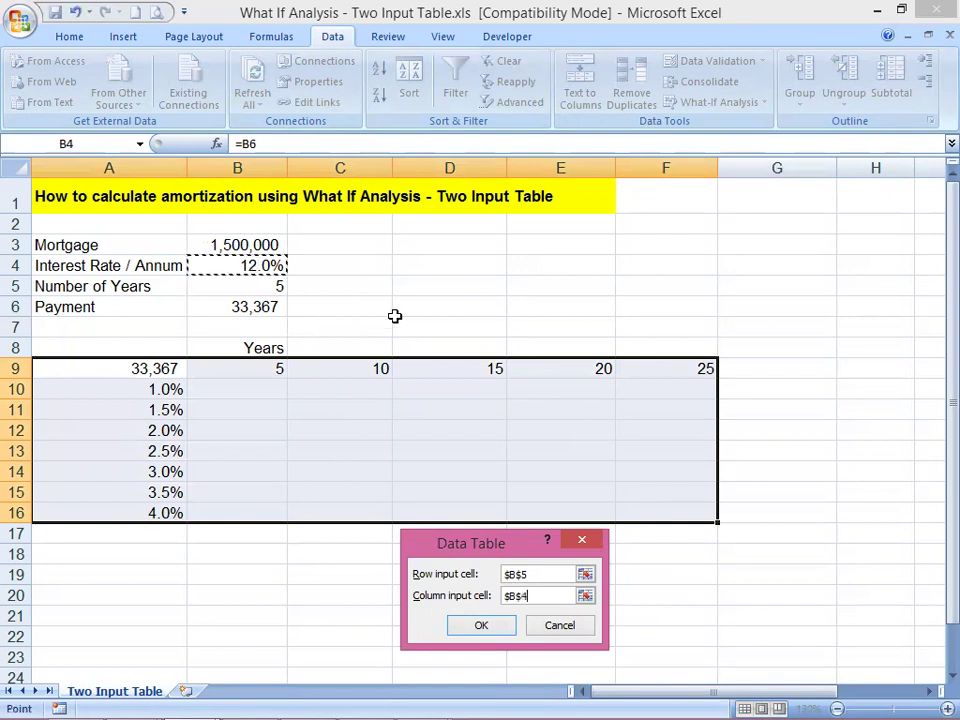
left_click(477, 627)
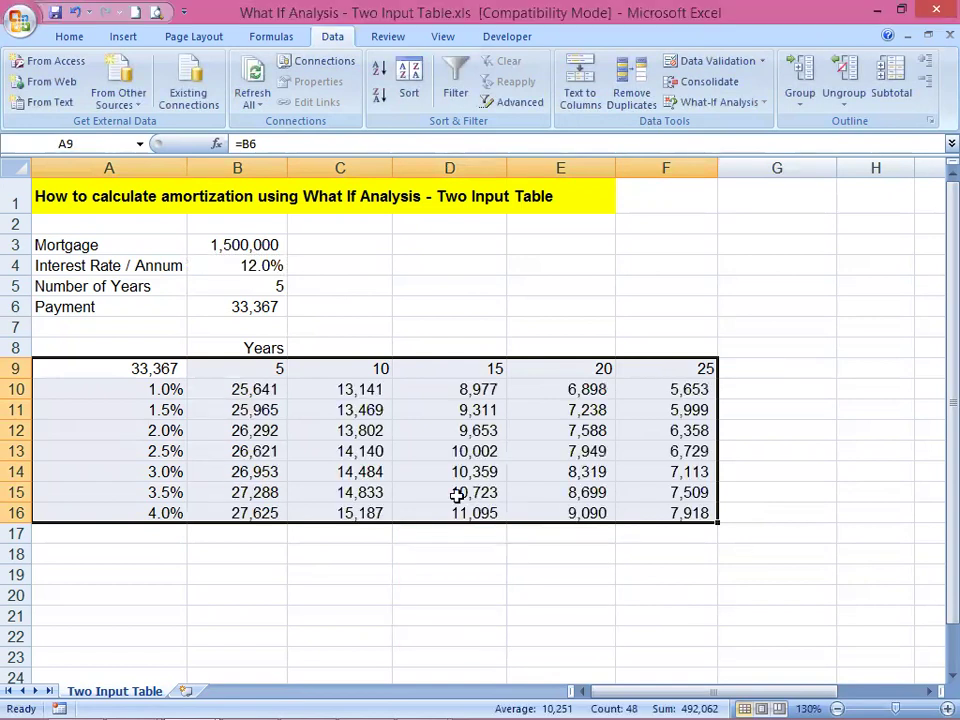
left_click(249, 409)
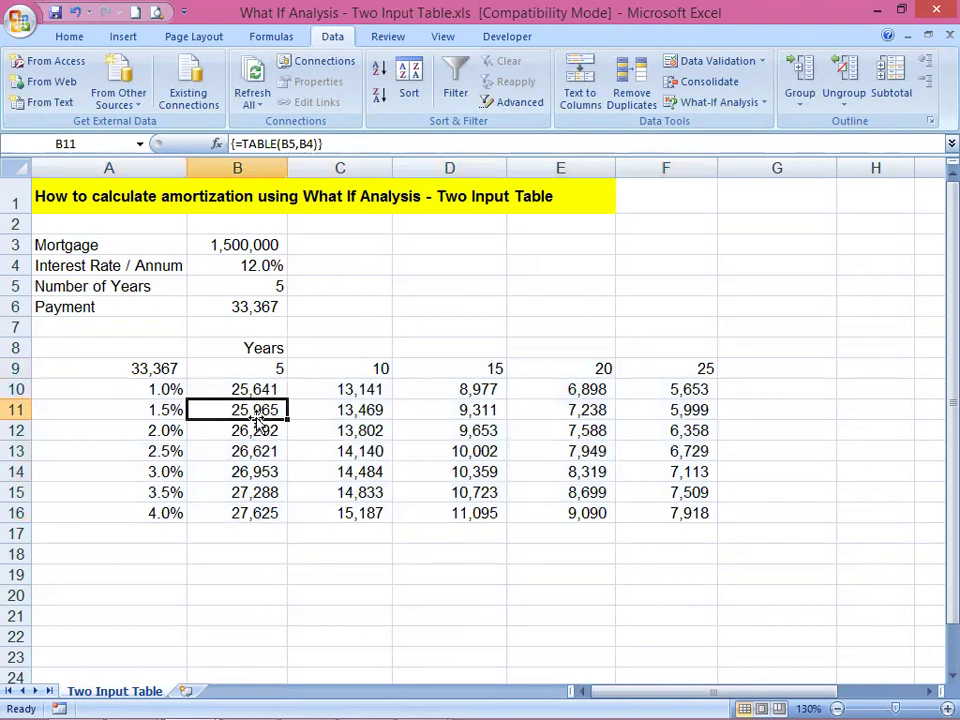
left_click(259, 369)
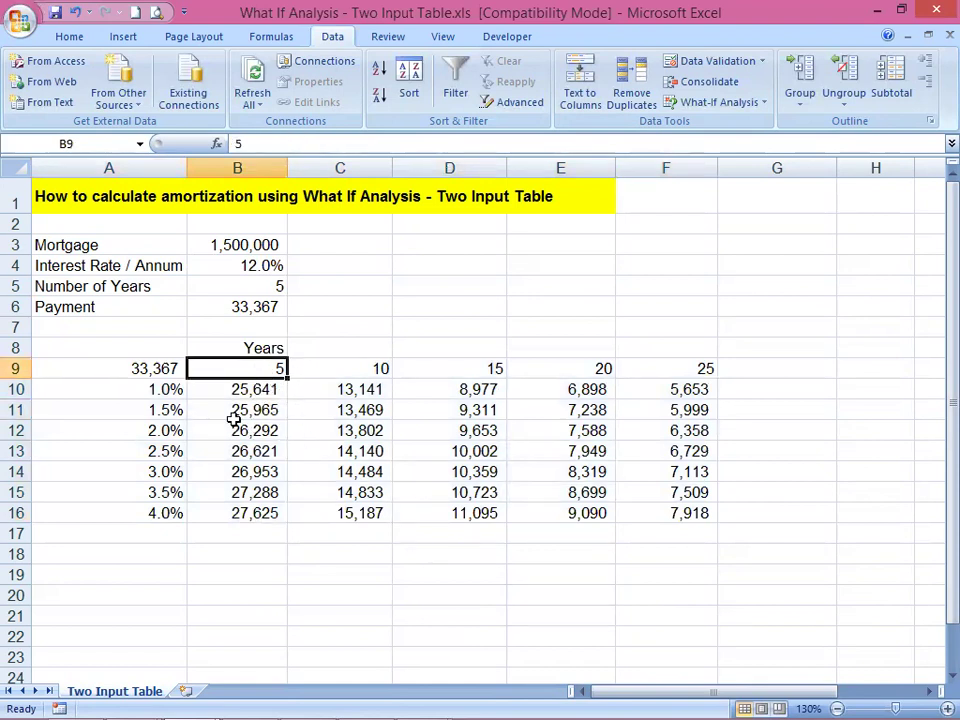
left_click(248, 472)
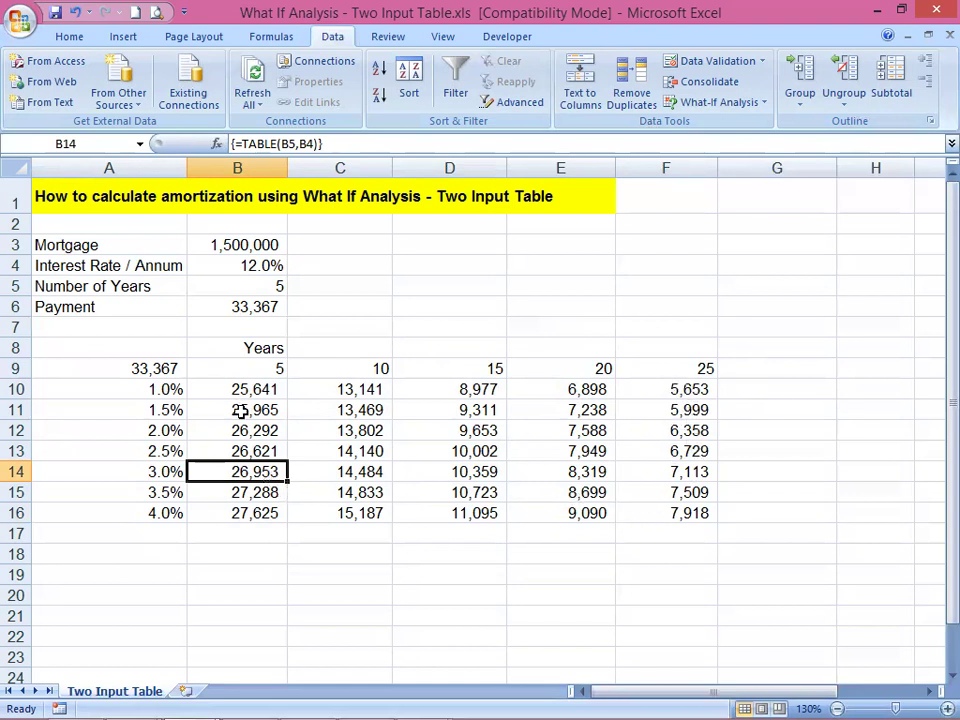
left_click(260, 512)
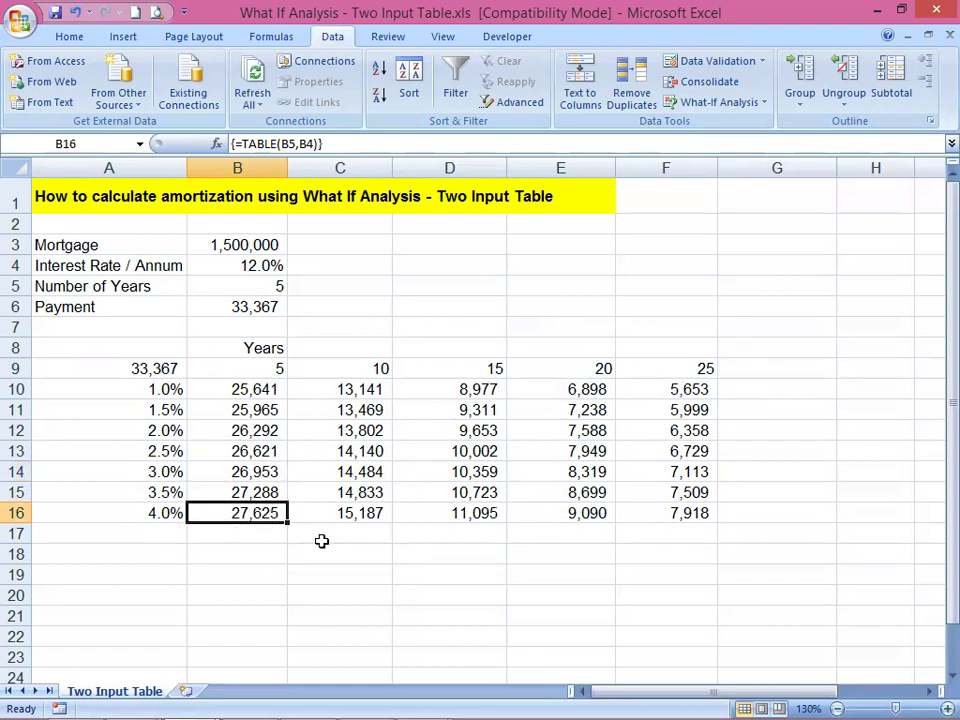
left_click(271, 366)
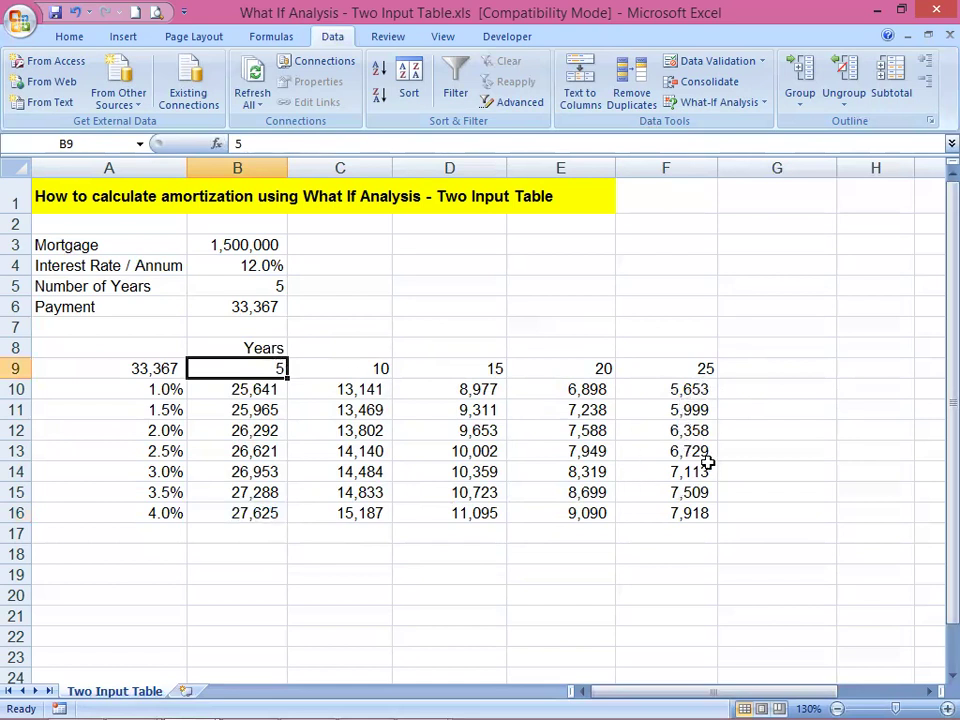
left_click(680, 514)
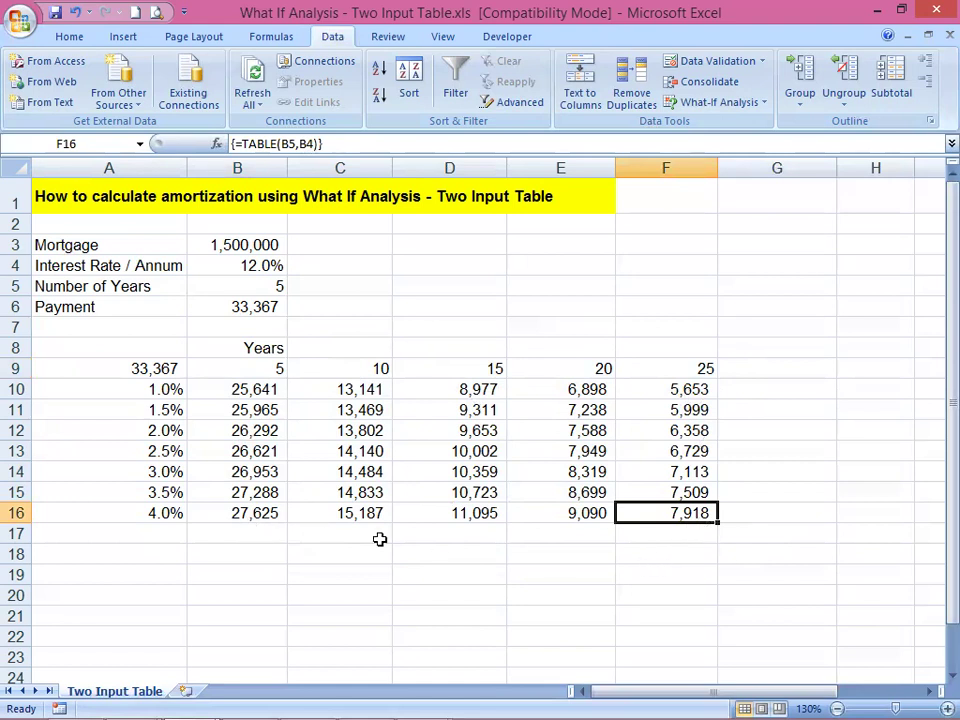
left_click(268, 517)
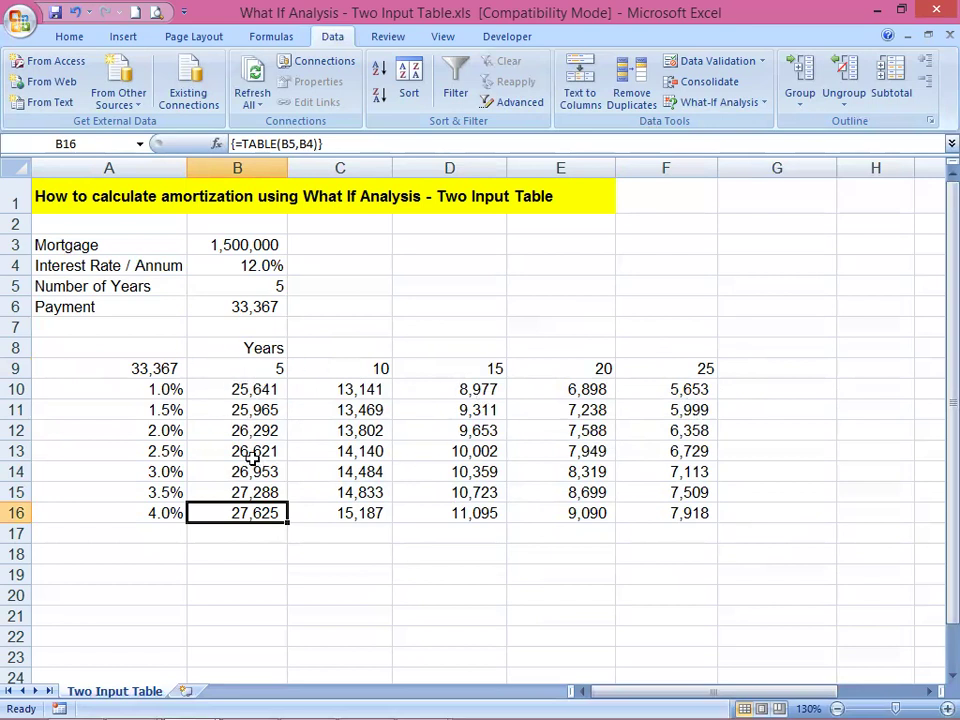
left_click(359, 372)
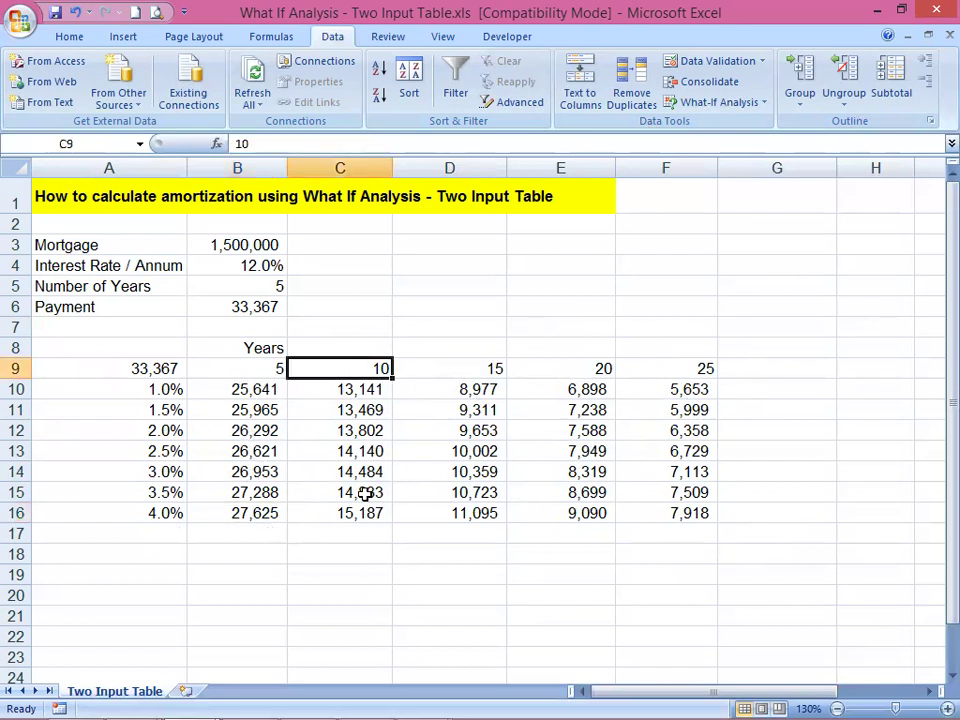
type("12")
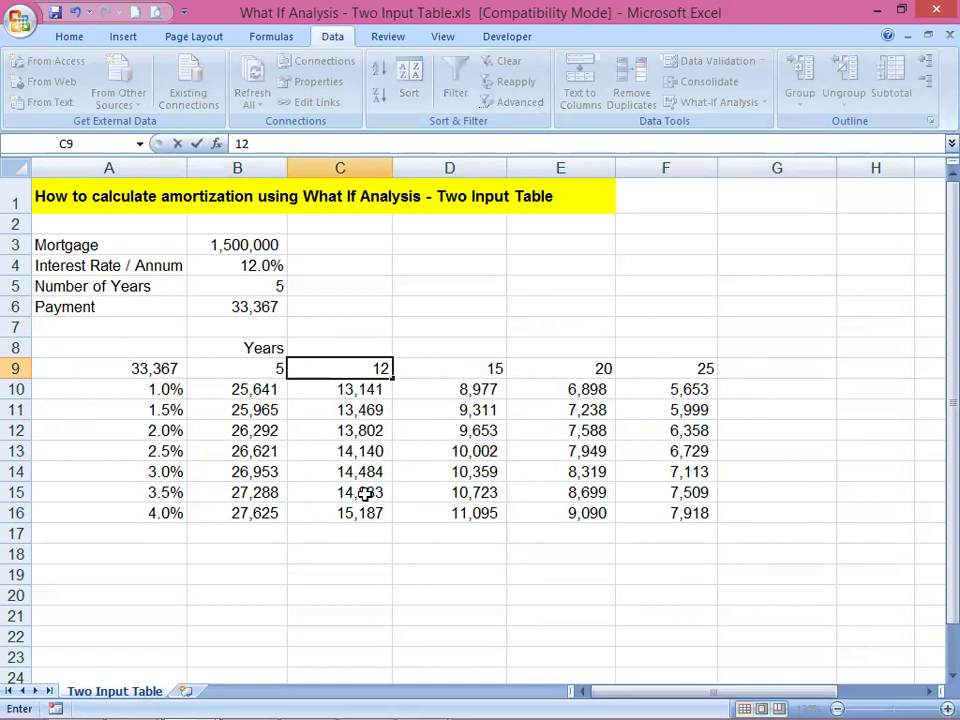
key("Tab")
left_click(370, 373)
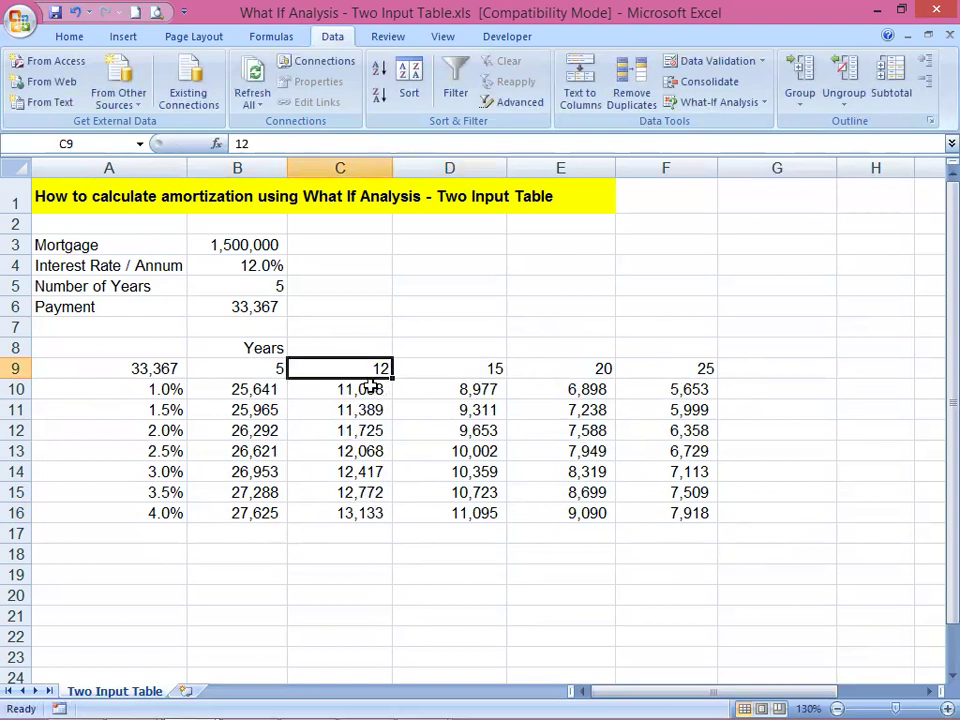
type("1")
key("Tab")
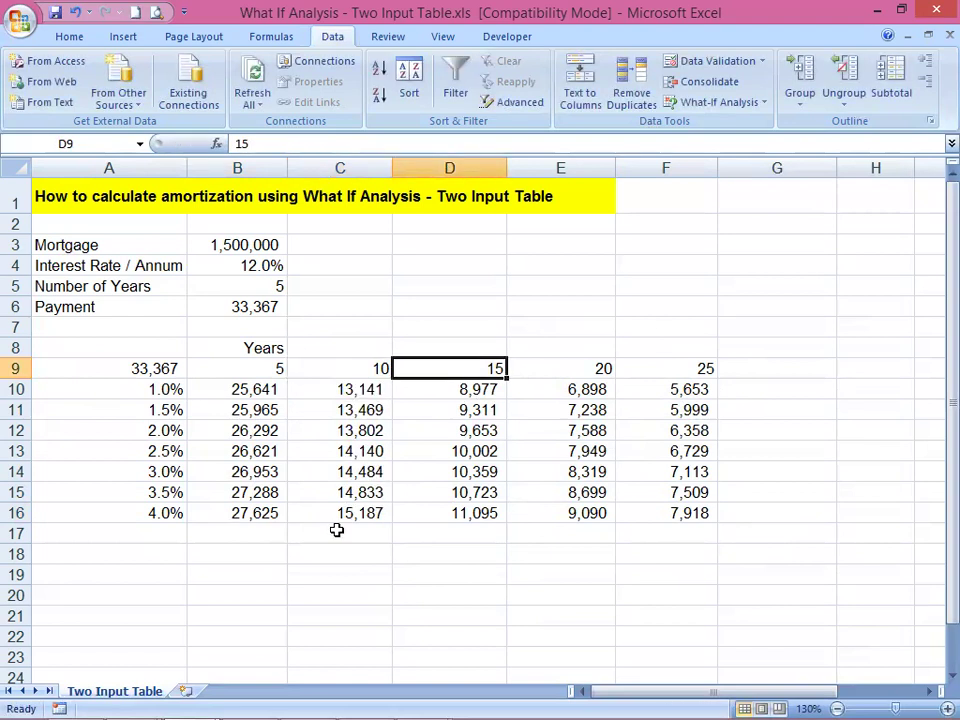
key("Tab")
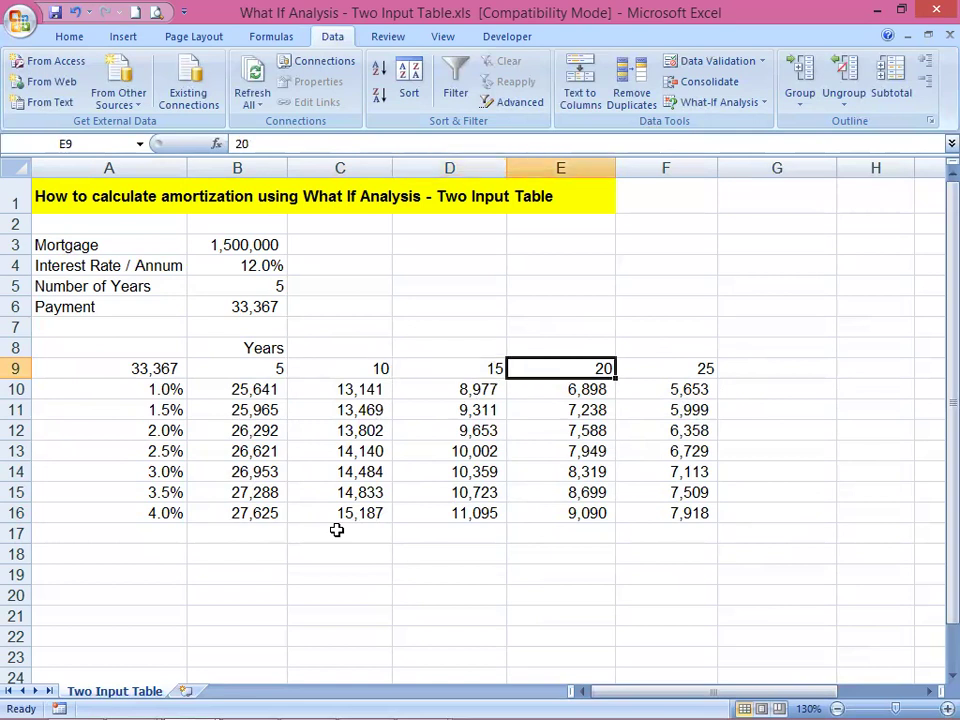
type("18")
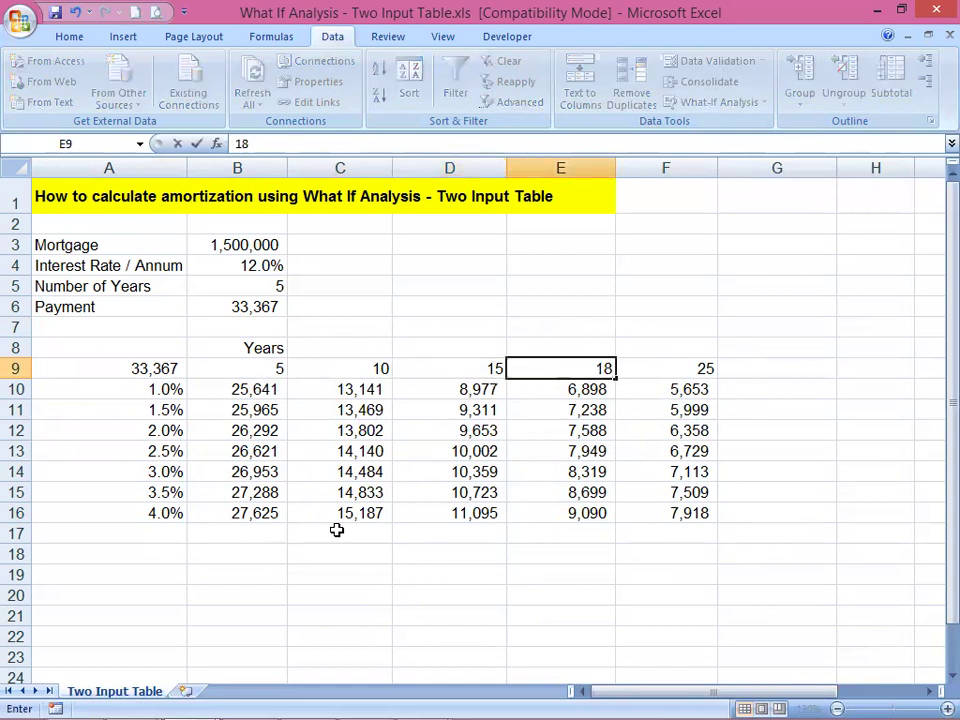
key("Tab")
key("Left")
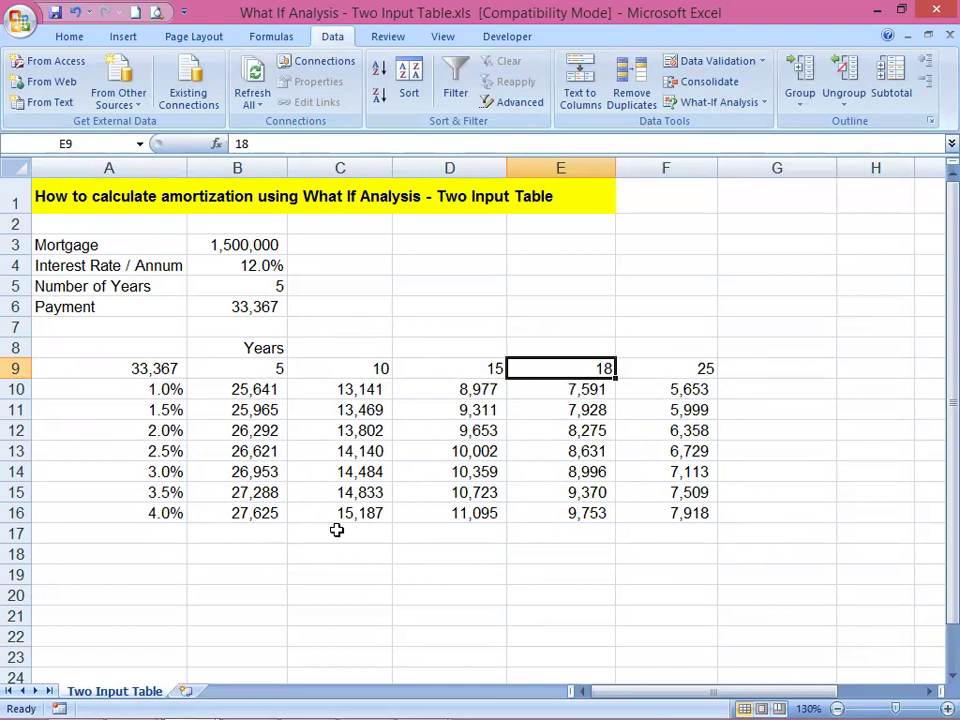
type("20")
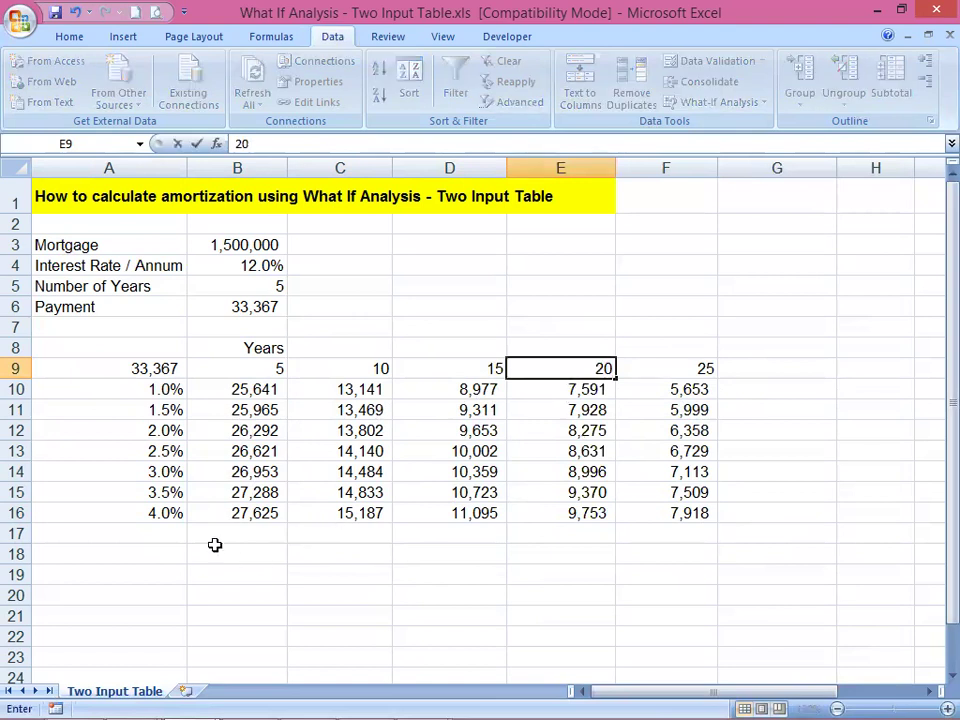
left_click(176, 508)
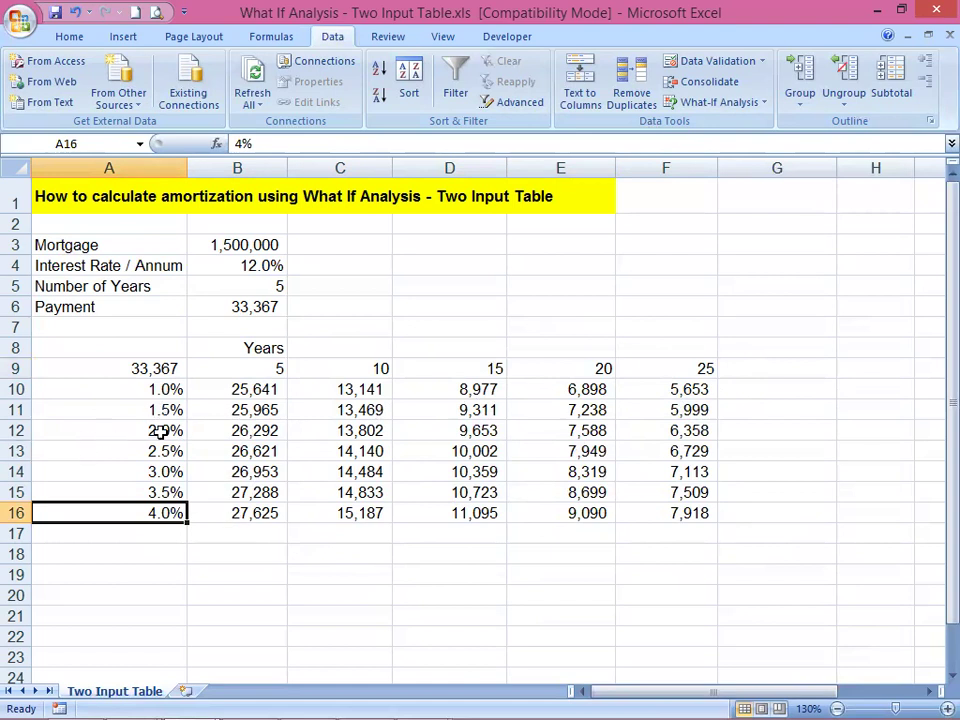
left_click(150, 490)
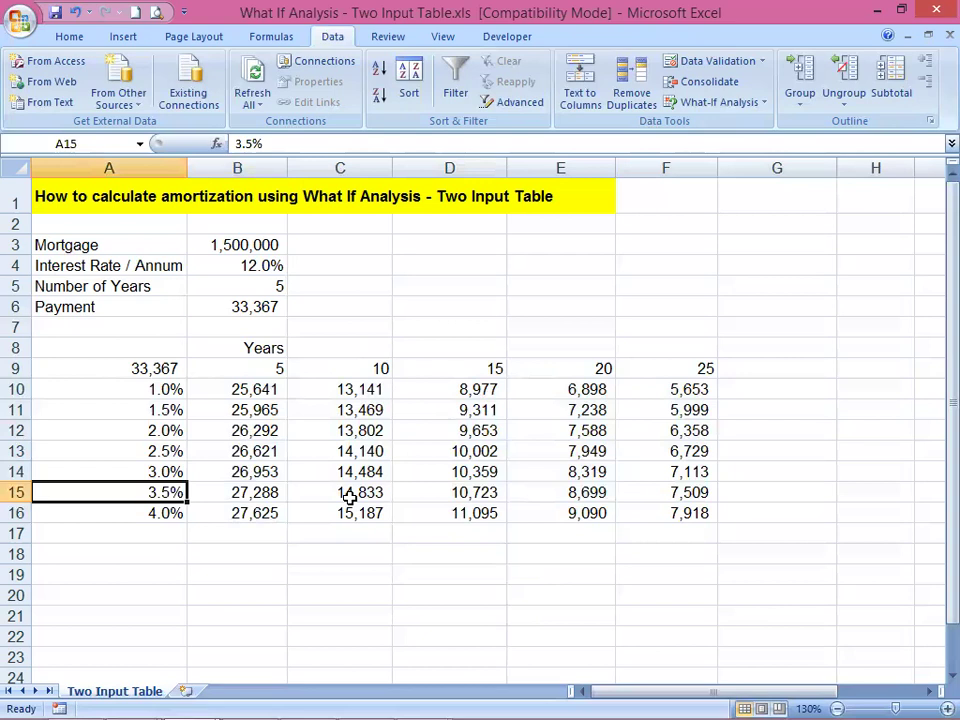
key("Down")
type("5%")
key("Tab")
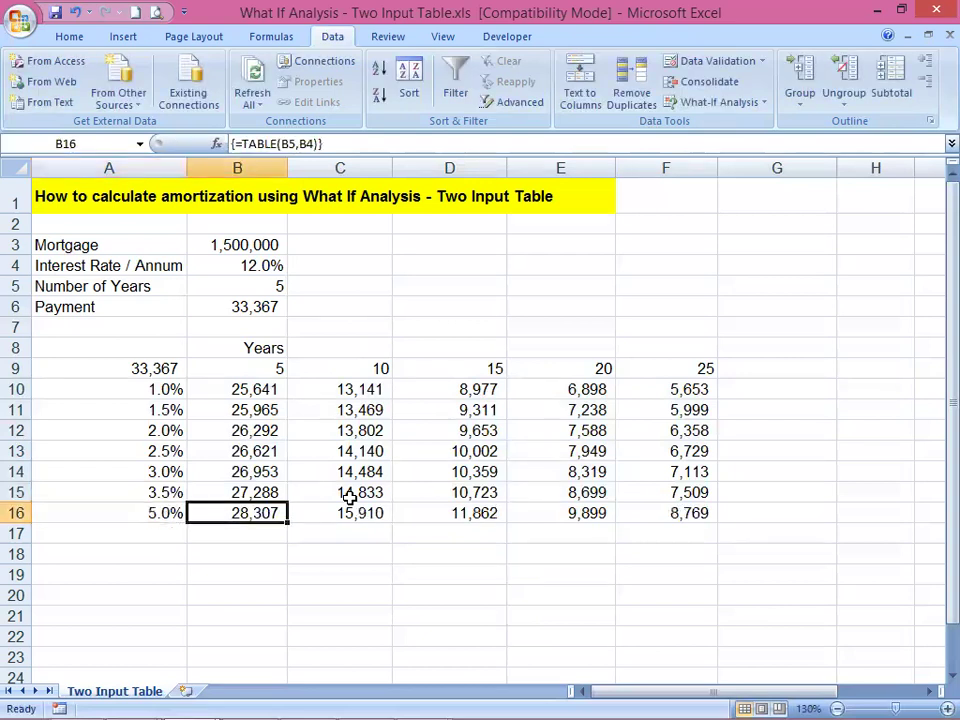
key("Left")
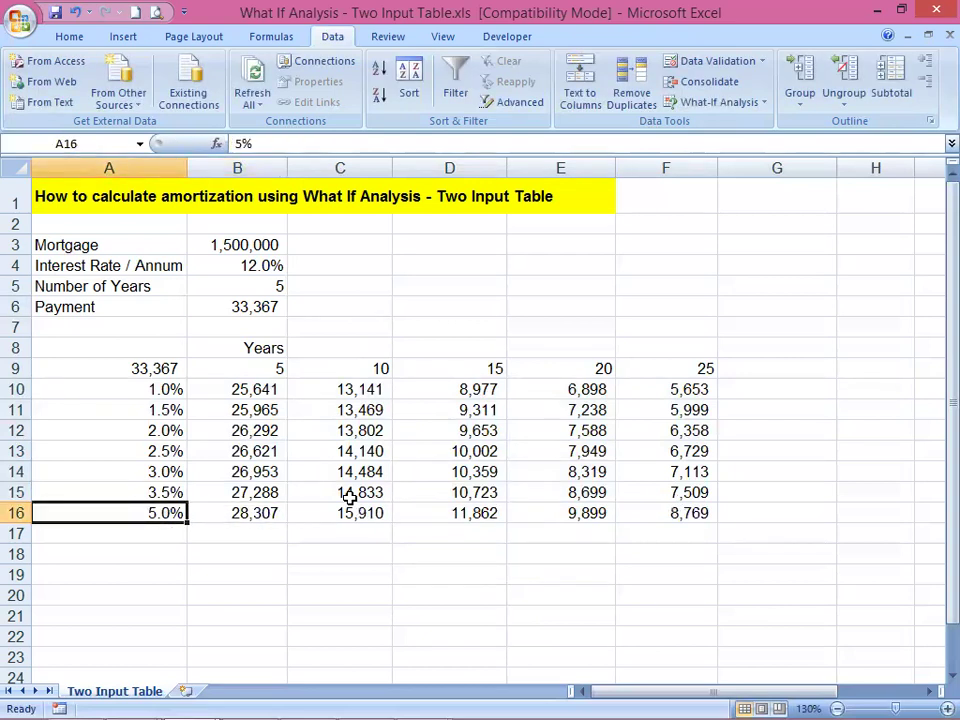
type("40")
key("Tab")
key("Left")
type("4")
key("Tab")
key("Left")
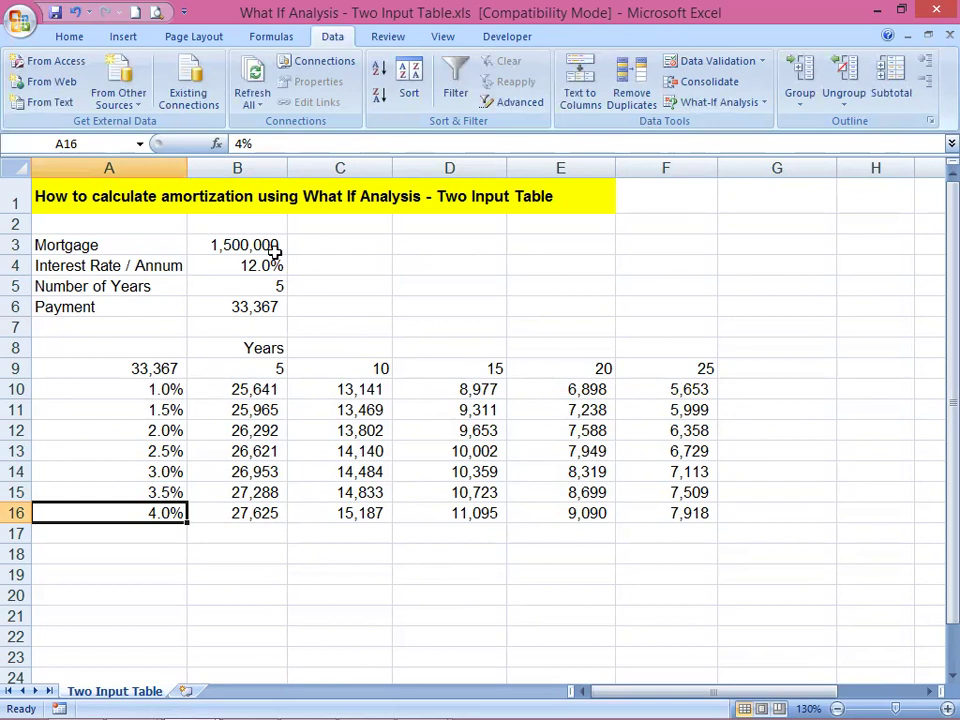
left_click_drag(135, 371, 673, 512)
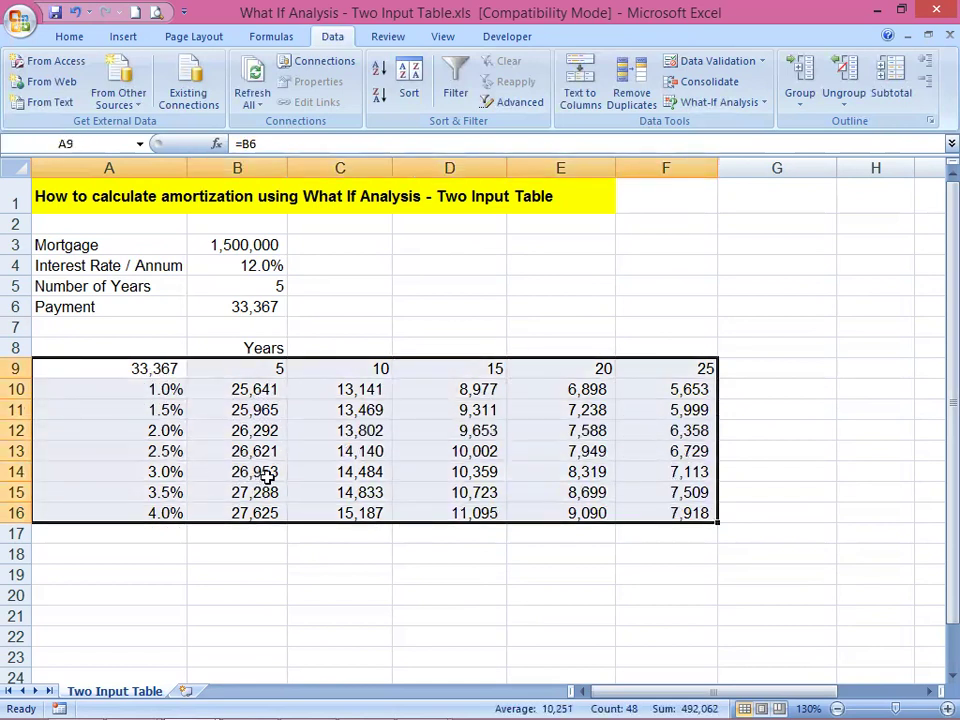